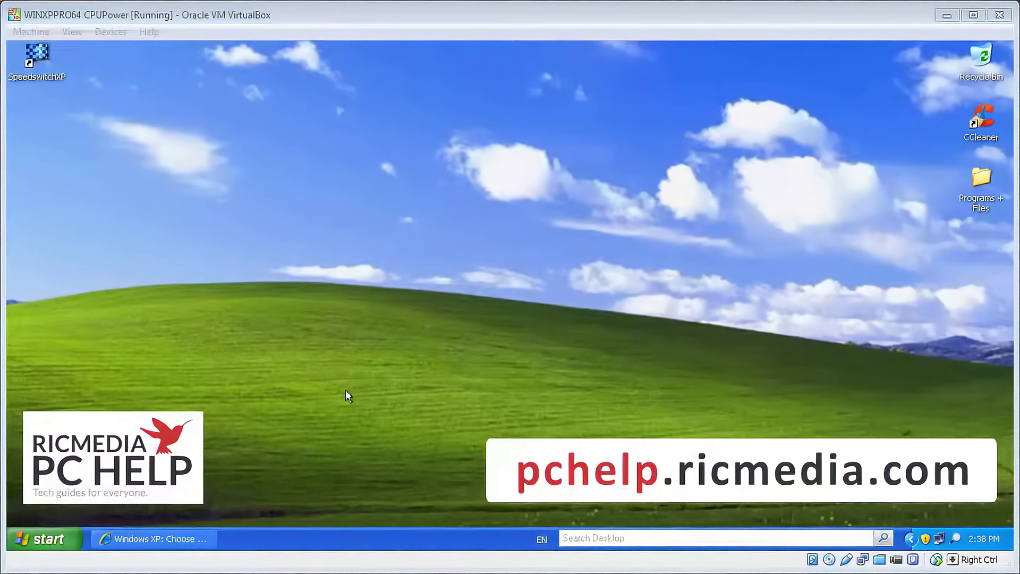
Open Power Options from the Control Panel
{"action": "left_click", "coordinate": [49, 540]}
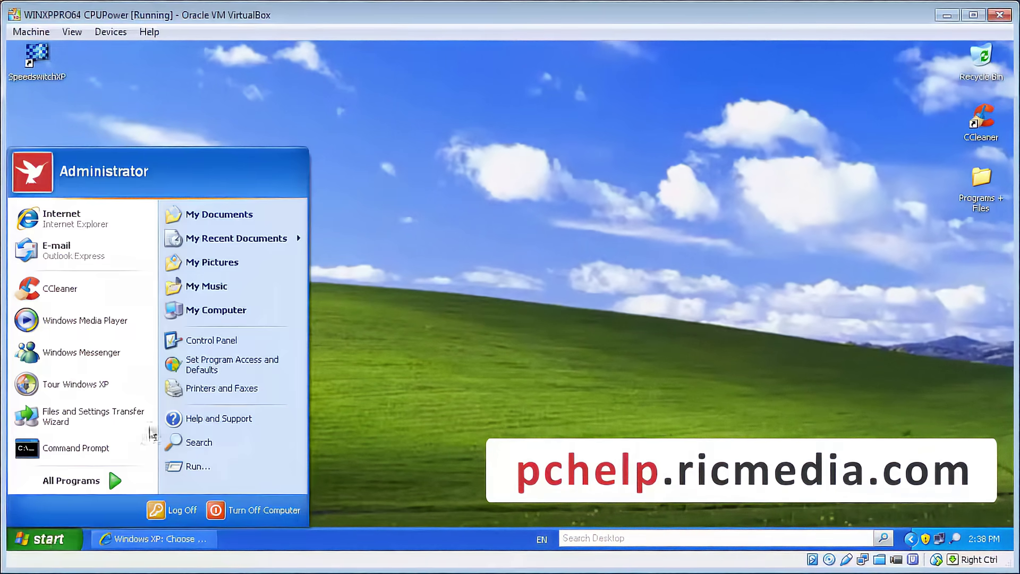
{"action": "left_click", "coordinate": [223, 339]}
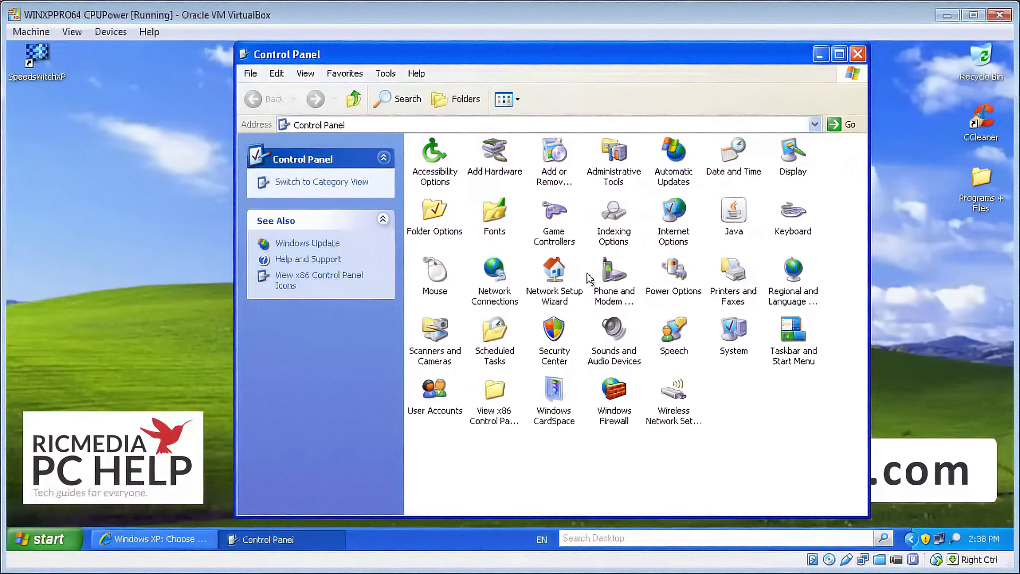
{"action": "left_click", "coordinate": [674, 273]}
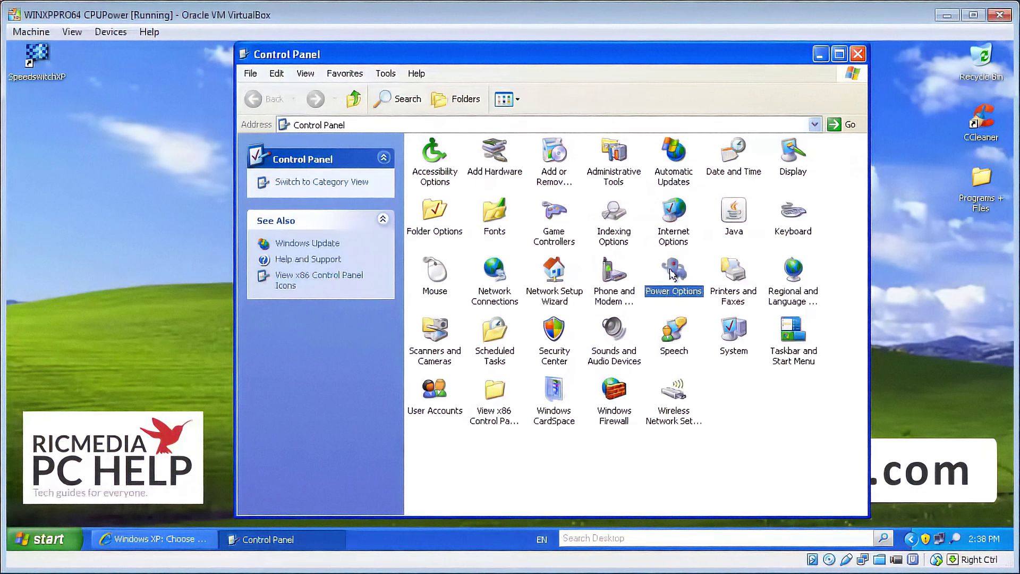
{"action": "double_click", "coordinate": [674, 273]}
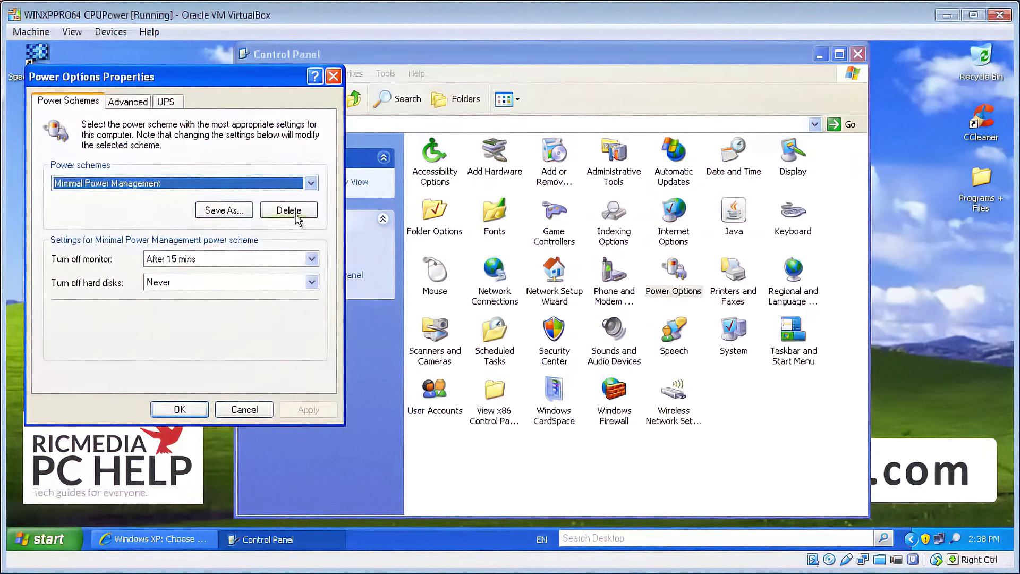
Apply the Home/Office Desk power scheme
{"action": "left_click", "coordinate": [310, 185]}
{"action": "left_click", "coordinate": [296, 198]}
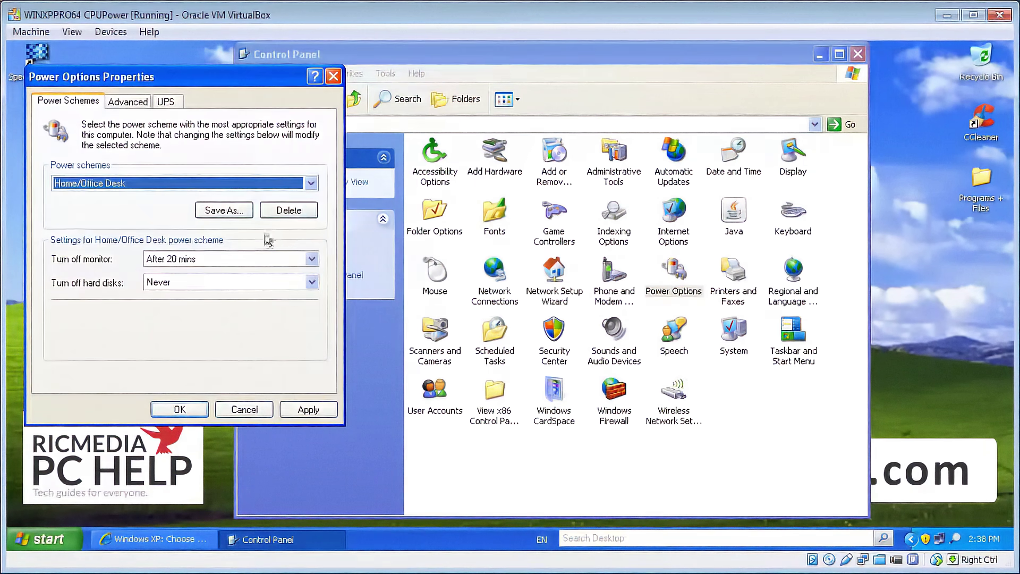
{"action": "left_click", "coordinate": [307, 409]}
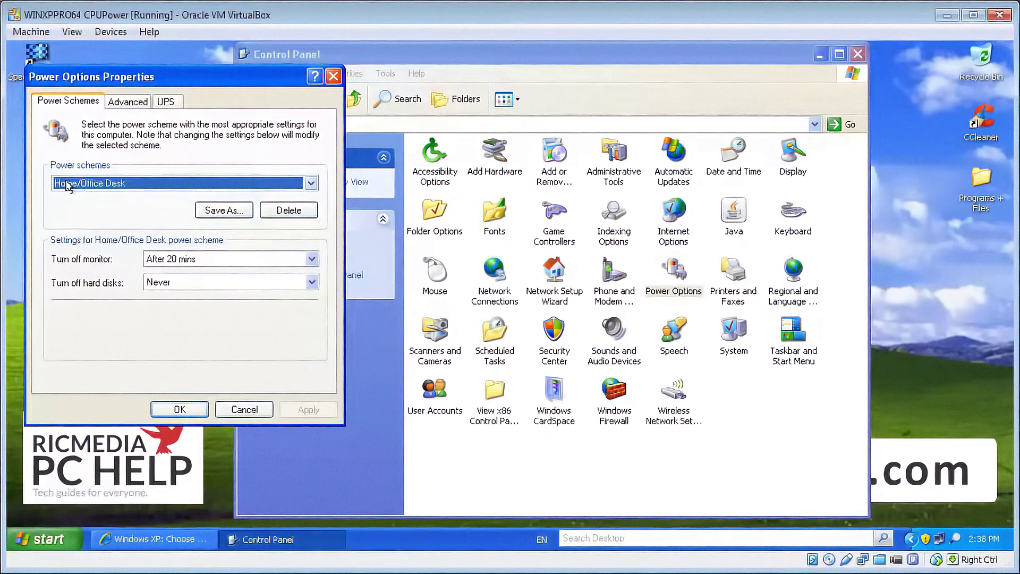
Apply the Minimal Power Management scheme and close Power Options
{"action": "left_click", "coordinate": [157, 184]}
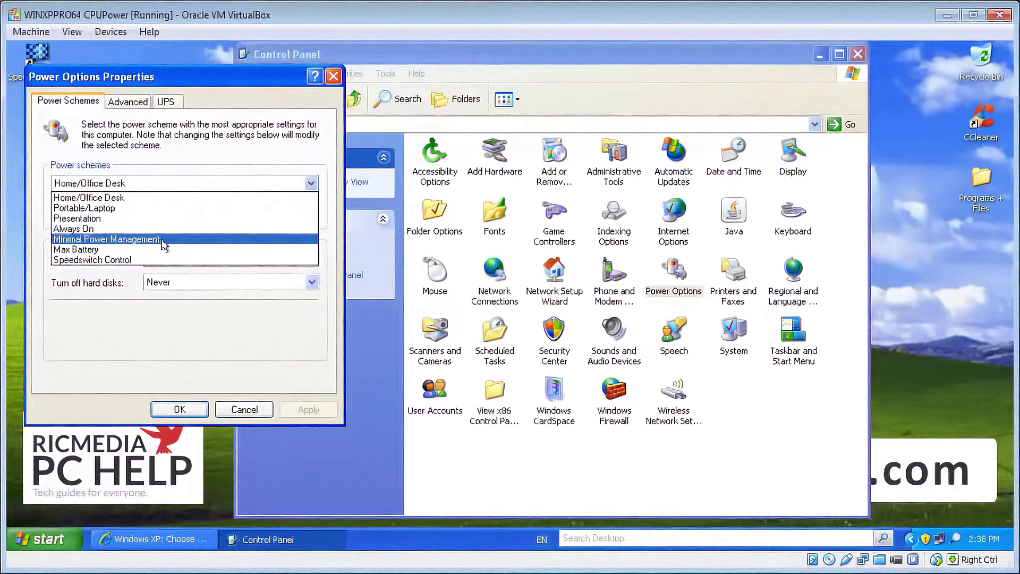
{"action": "left_click", "coordinate": [164, 242]}
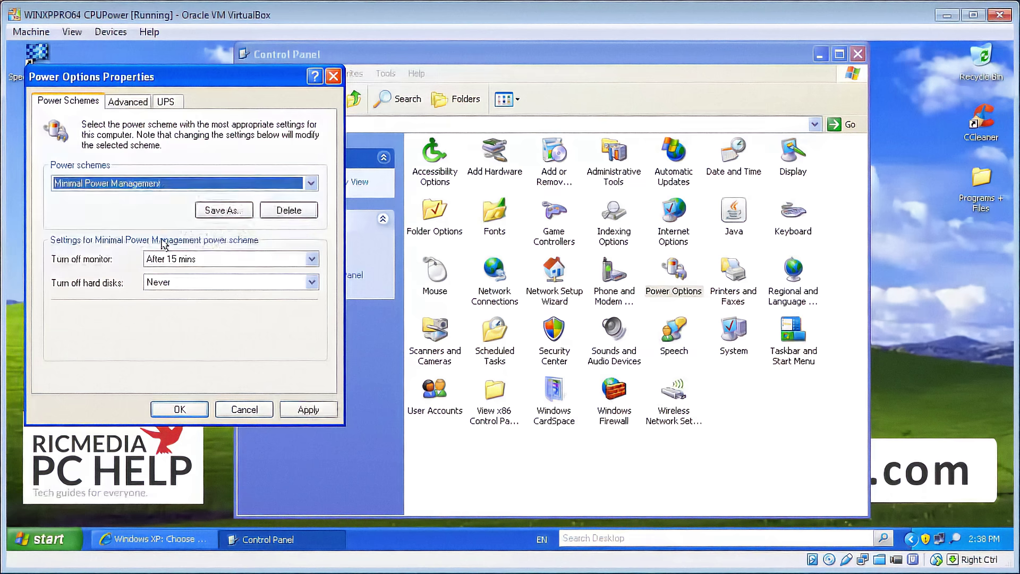
{"action": "left_click", "coordinate": [309, 410]}
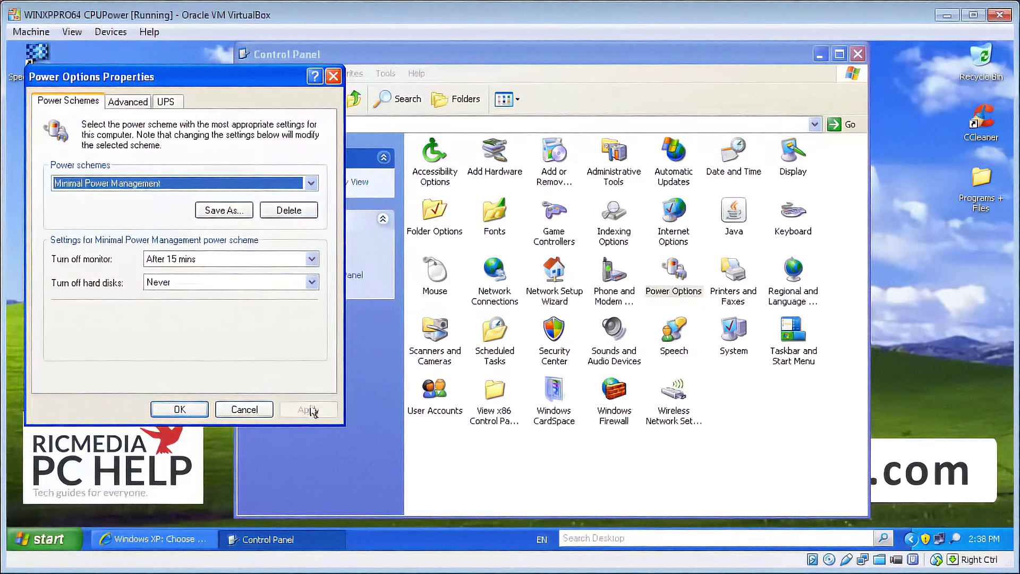
{"action": "left_click", "coordinate": [180, 410]}
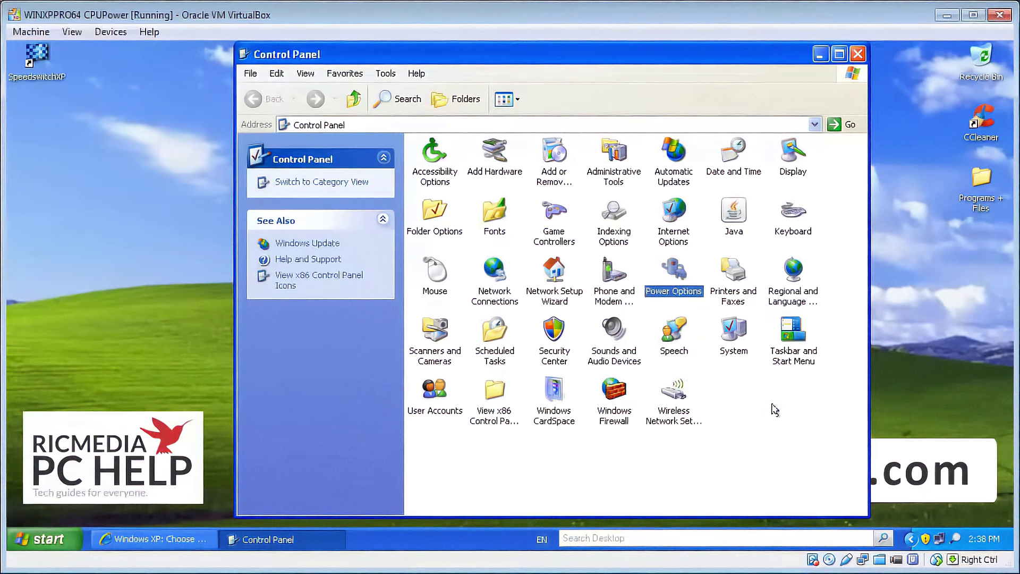
Highlight the Home/Office Desk High setting and Minimal Power Management's Adapt values in the table
{"action": "left_click", "coordinate": [192, 540]}
{"action": "left_click", "coordinate": [402, 256]}
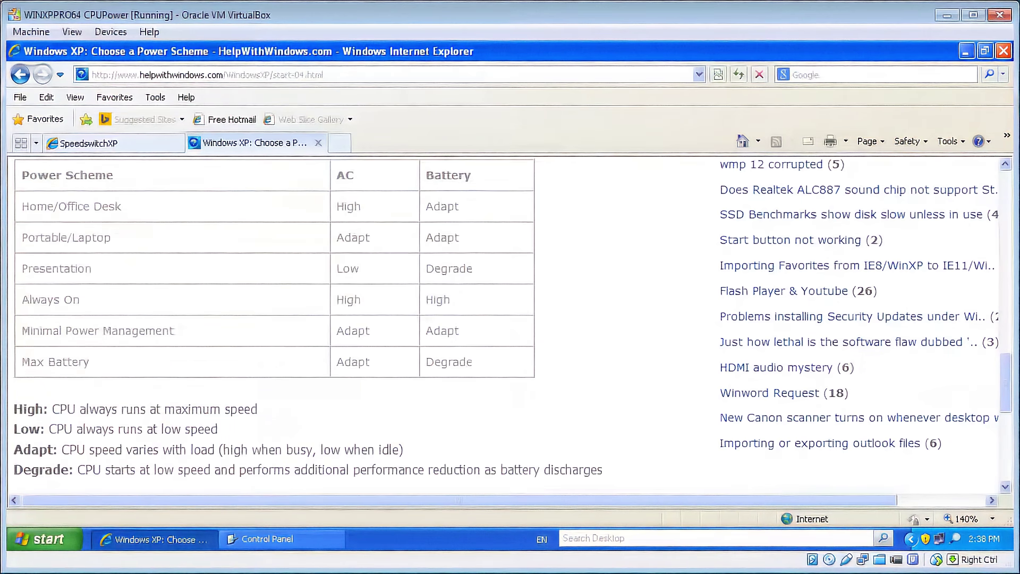
{"action": "double_click", "coordinate": [72, 206]}
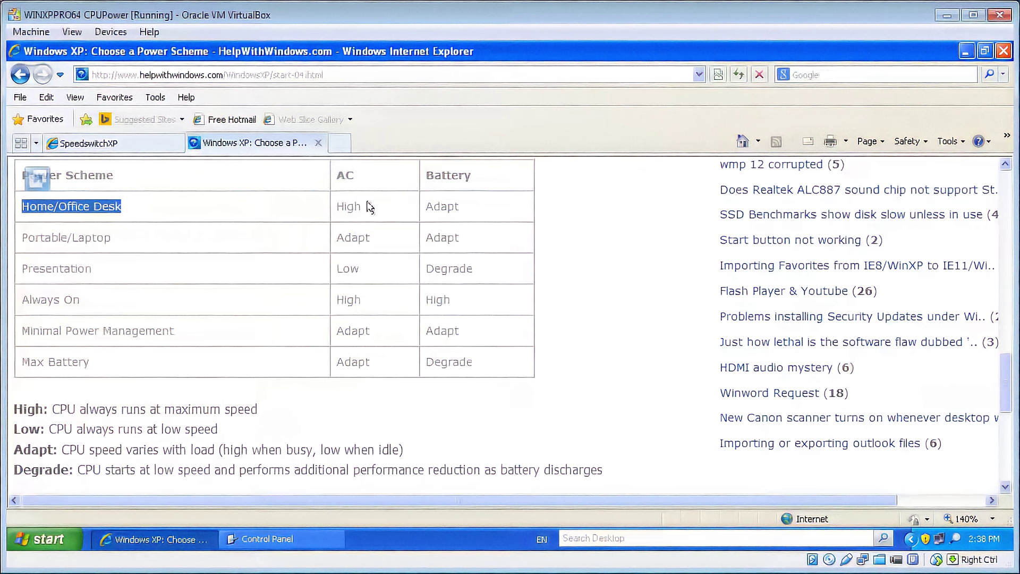
{"action": "double_click", "coordinate": [351, 206]}
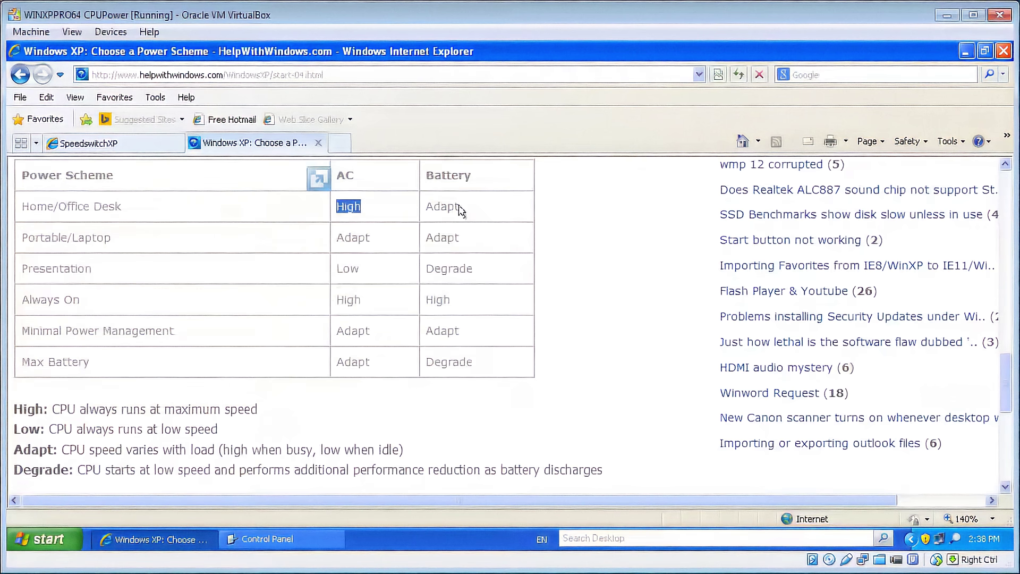
{"action": "mouse_move", "coordinate": [441, 206]}
{"action": "left_mouse_down"}
{"action": "mouse_move", "coordinate": [461, 206]}
{"action": "mouse_move", "coordinate": [433, 207]}
{"action": "left_mouse_up"}
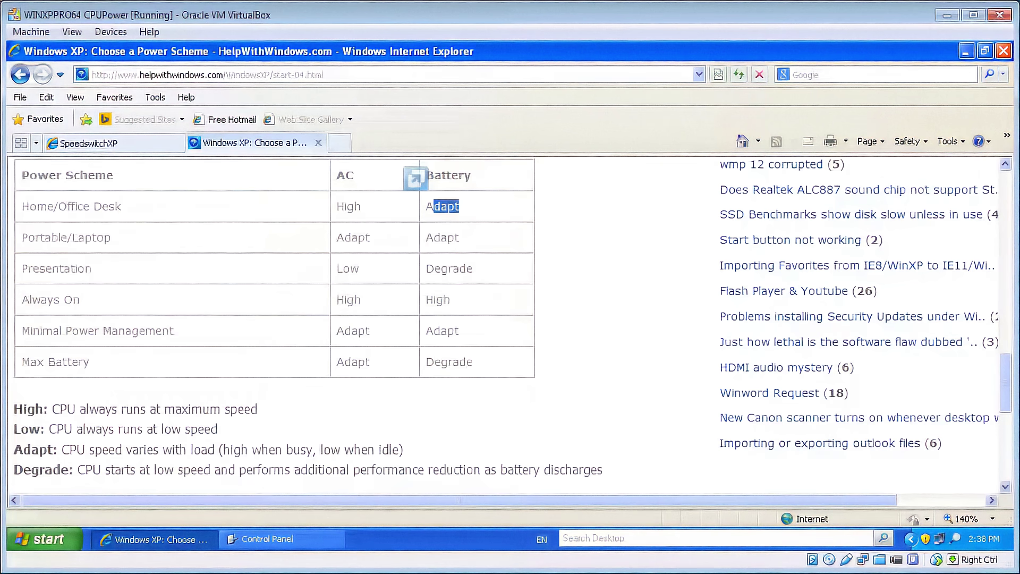
{"action": "left_click_drag", "start_coordinate": [335, 331], "coordinate": [459, 332]}
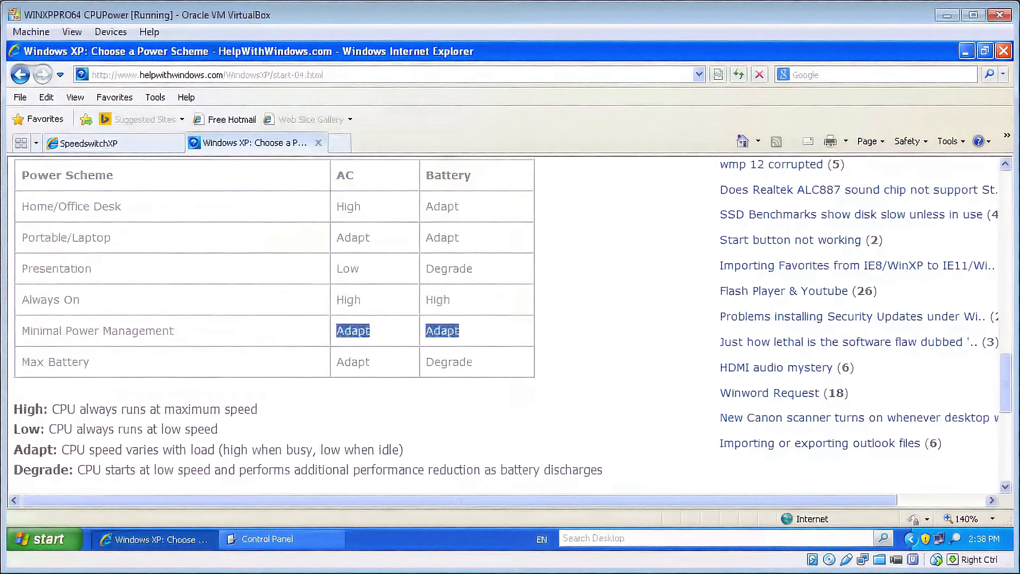
{"action": "left_click", "coordinate": [462, 335]}
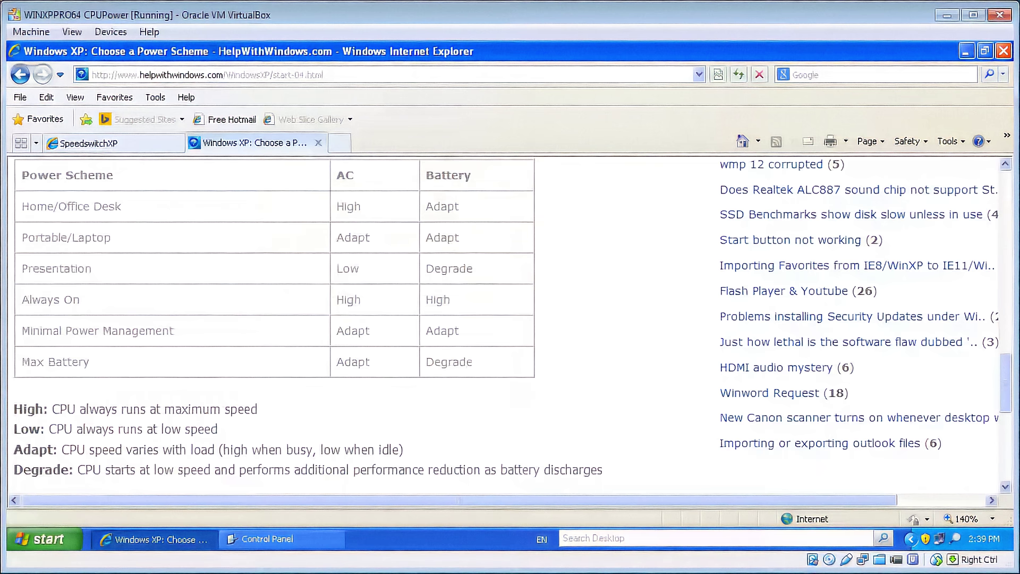
Reopen Power Options from the Control Panel
{"action": "left_click", "coordinate": [267, 538]}
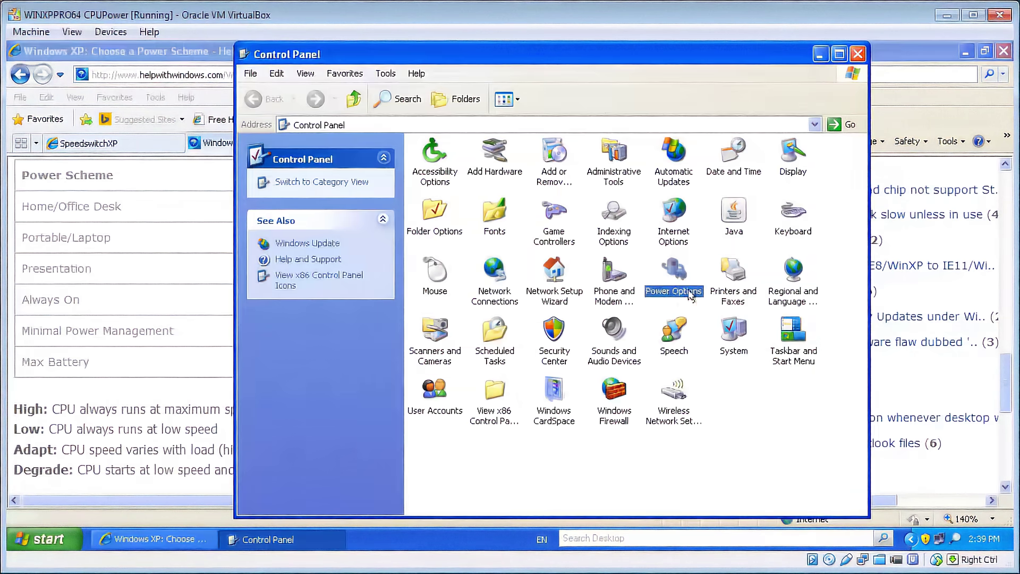
{"action": "left_click", "coordinate": [673, 279]}
{"action": "double_click", "coordinate": [673, 279]}
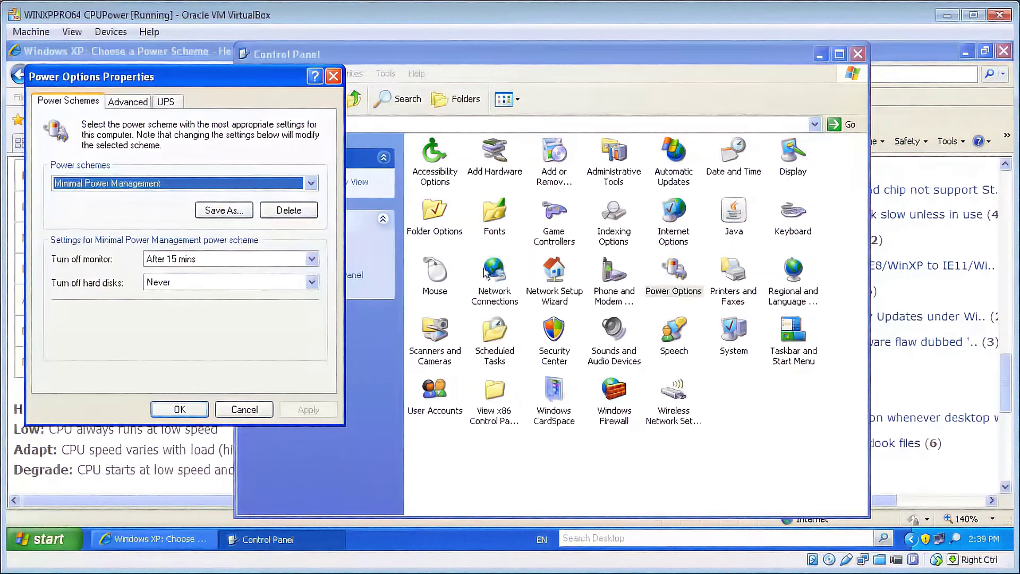
Apply the Presentation scheme, close the dialog, and return to the guide page
{"action": "left_click", "coordinate": [311, 184]}
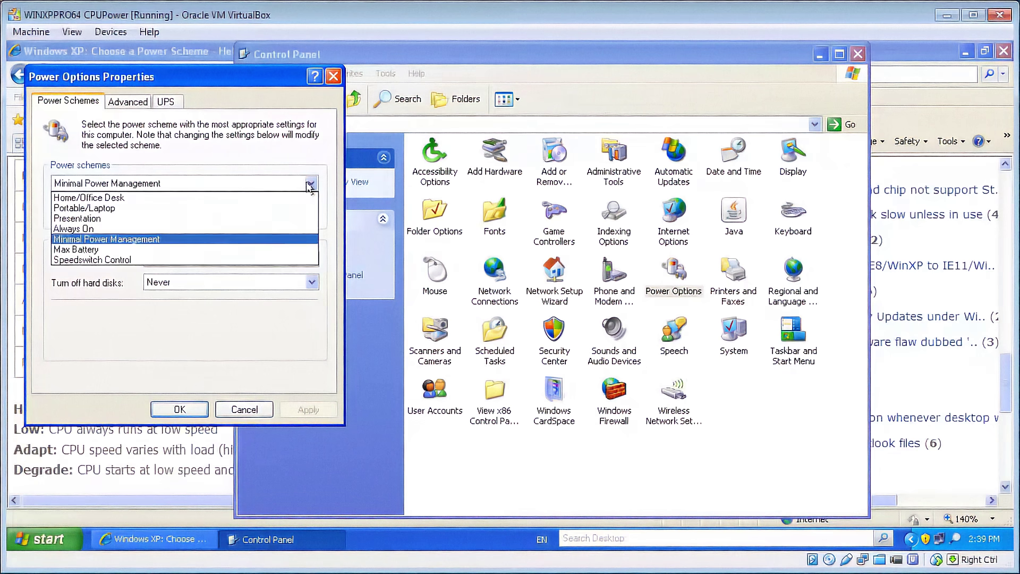
{"action": "left_click", "coordinate": [183, 219]}
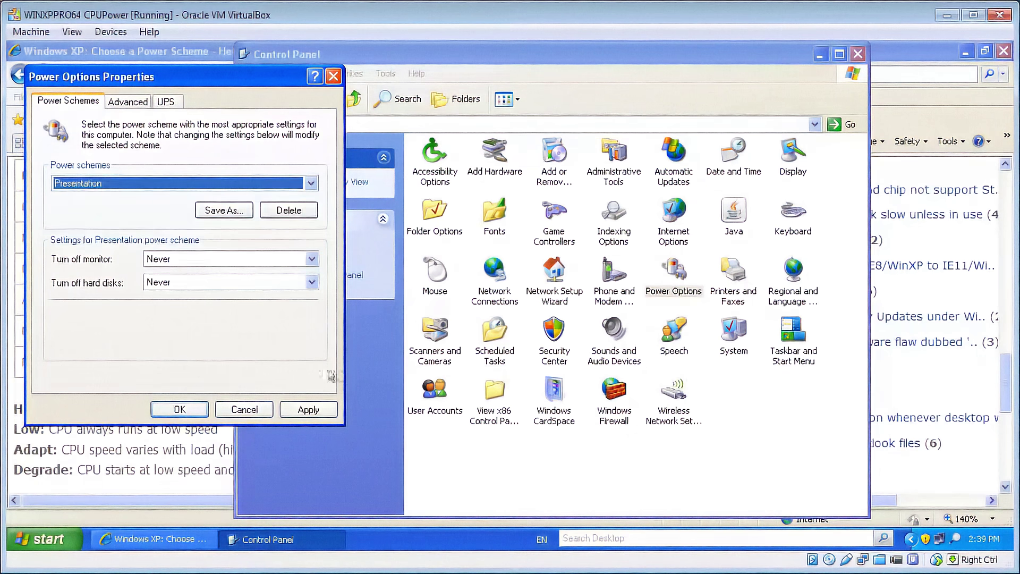
{"action": "left_click", "coordinate": [309, 410]}
{"action": "left_click", "coordinate": [180, 410]}
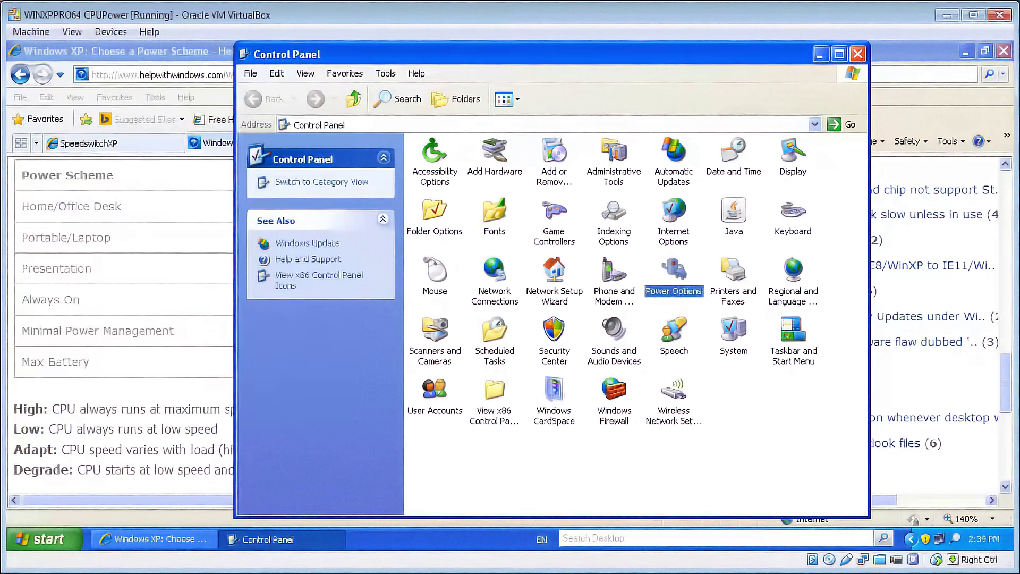
{"action": "left_click", "coordinate": [156, 540]}
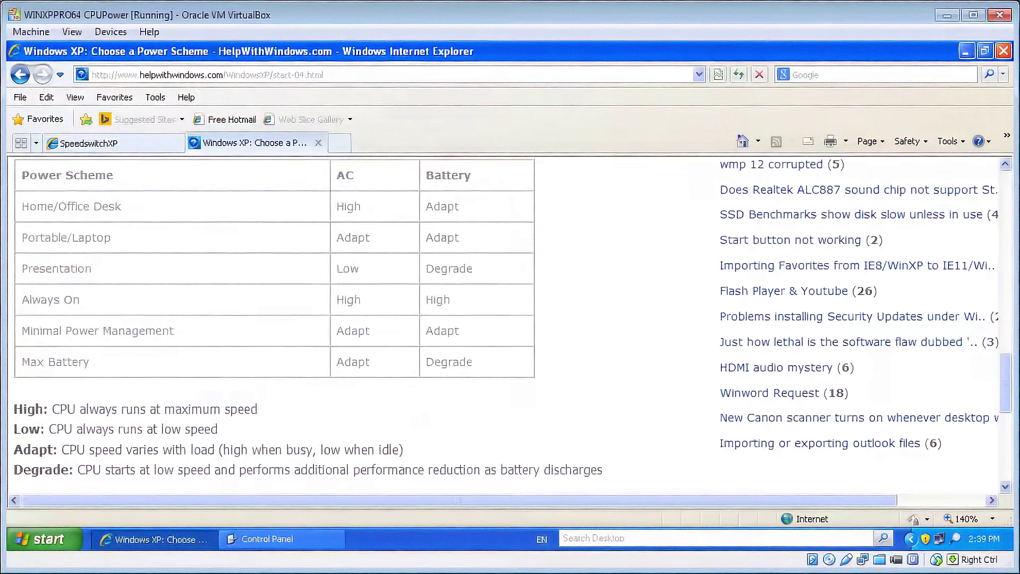
Highlight Presentation and its Low AC setting in the table, then clear the selection
{"action": "double_click", "coordinate": [56, 268]}
{"action": "double_click", "coordinate": [348, 268]}
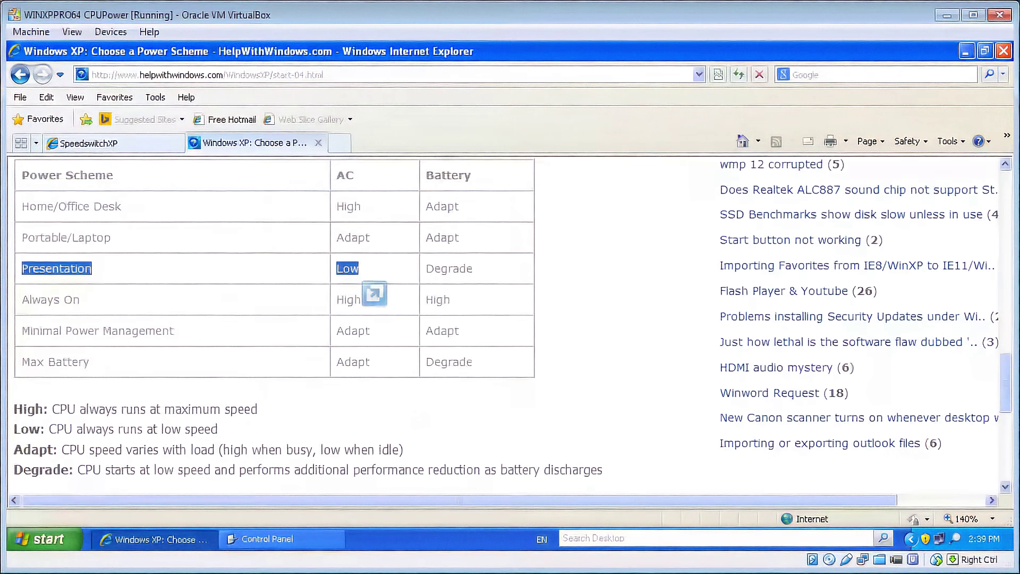
{"action": "left_click", "coordinate": [473, 272]}
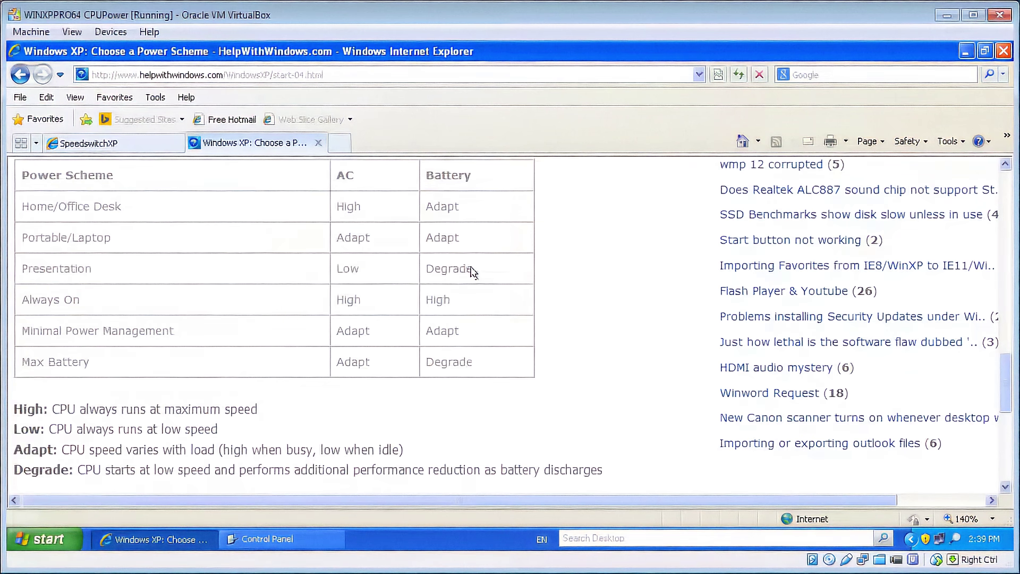
{"action": "left_click_drag", "start_coordinate": [473, 268], "coordinate": [426, 269]}
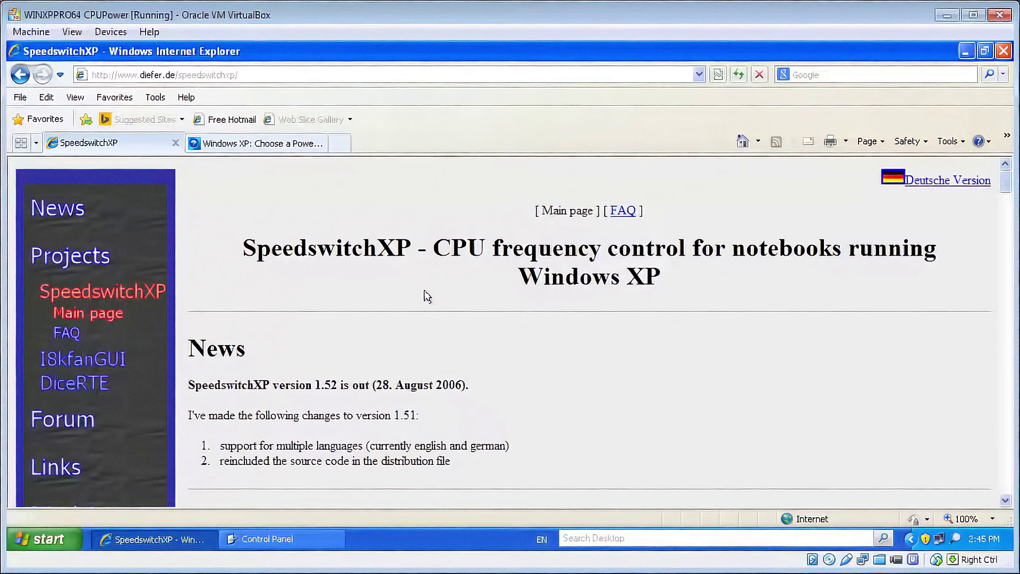
Highlight the SpeedswitchXP name in the heading, then minimise Internet Explorer
{"action": "double_click", "coordinate": [399, 248]}
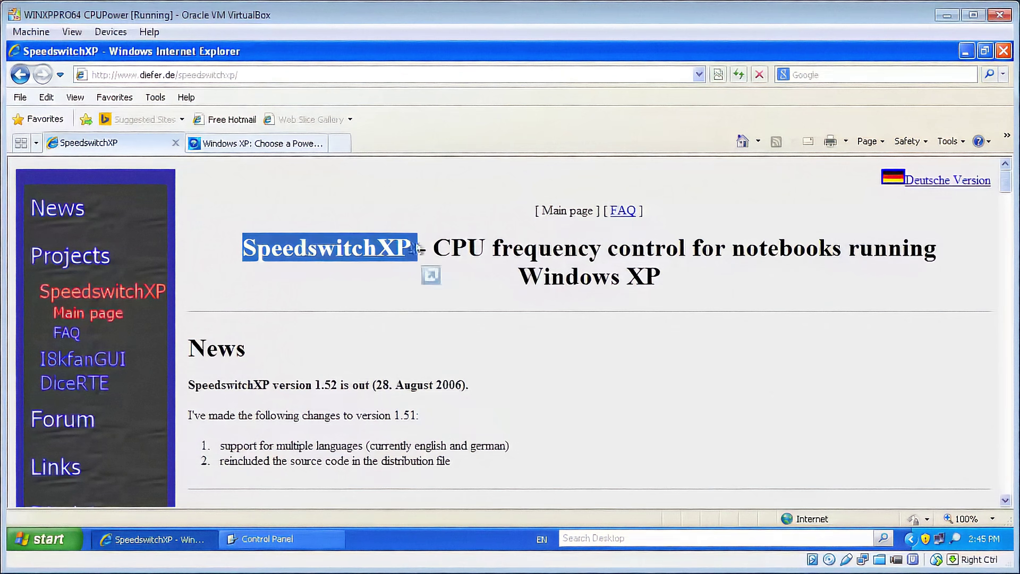
{"action": "scroll", "coordinate": [419, 250], "scroll_direction": "down", "scroll_amount": 3}
{"action": "scroll", "coordinate": [319, 367], "scroll_direction": "down", "scroll_amount": 3}
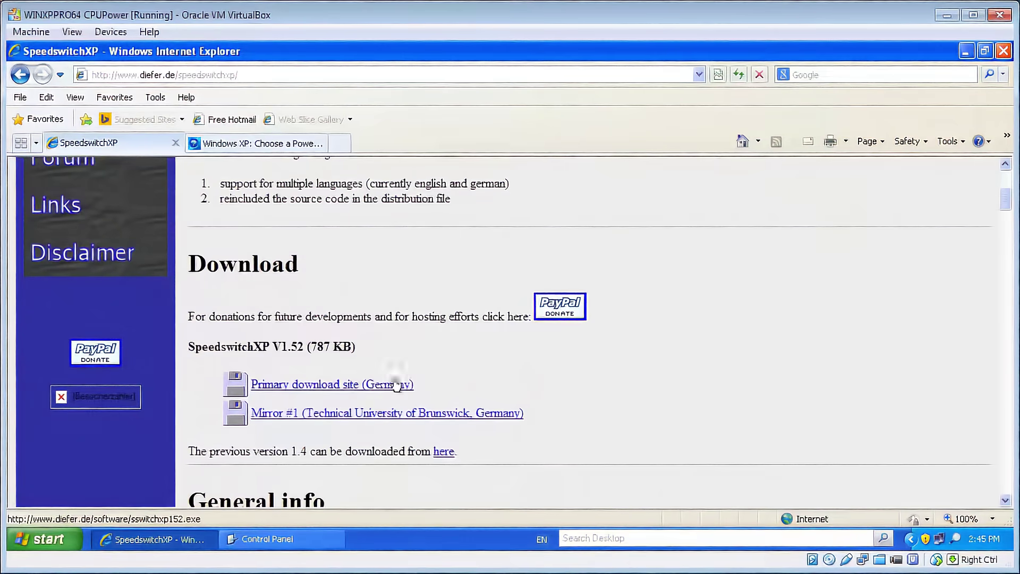
{"action": "scroll", "coordinate": [489, 374], "scroll_direction": "down", "scroll_amount": 2}
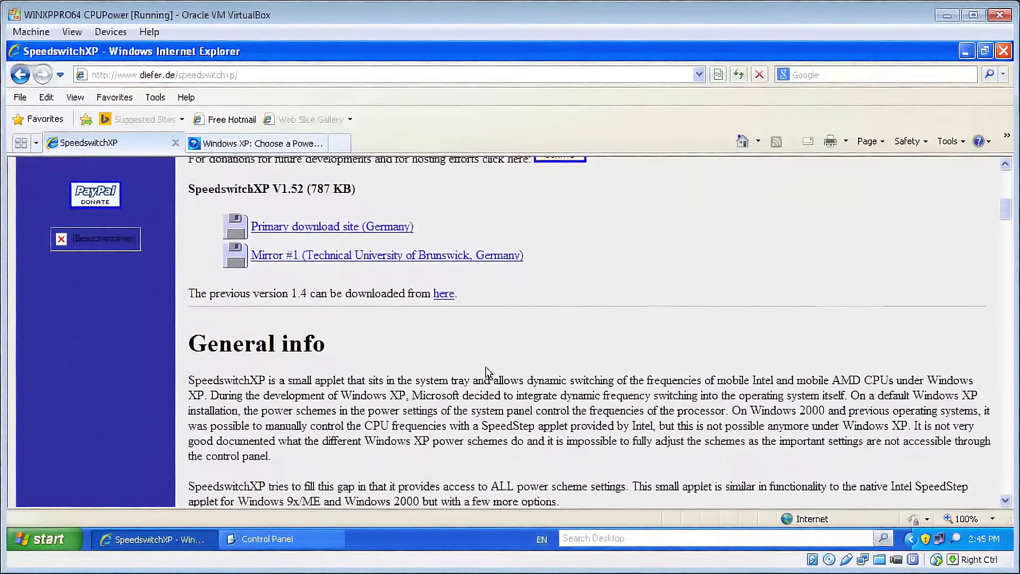
{"action": "left_click", "coordinate": [159, 540]}
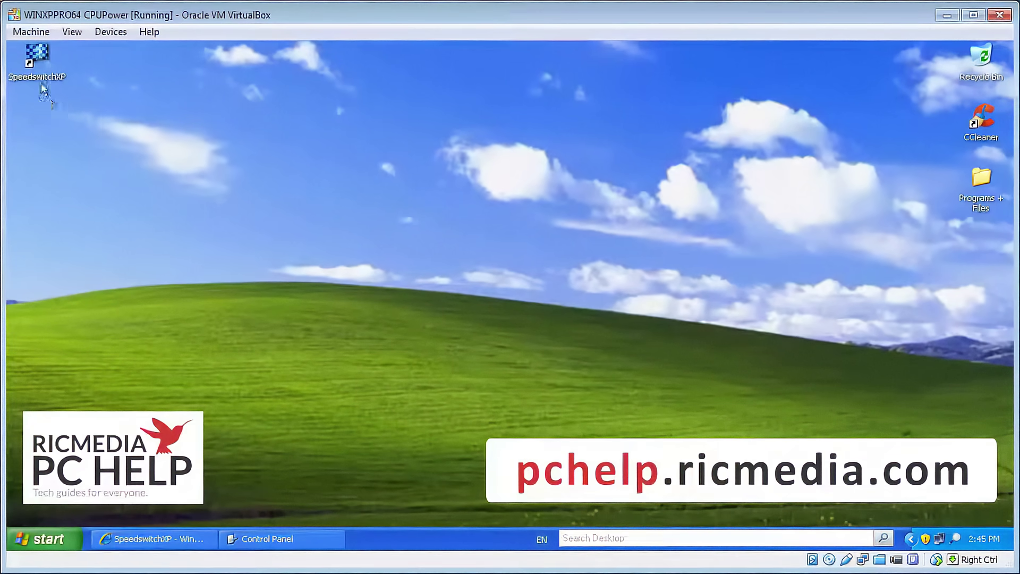
Launch SpeedswitchXP and set the external-power CPU speed to Dynamic switching
{"action": "double_click", "coordinate": [36, 57]}
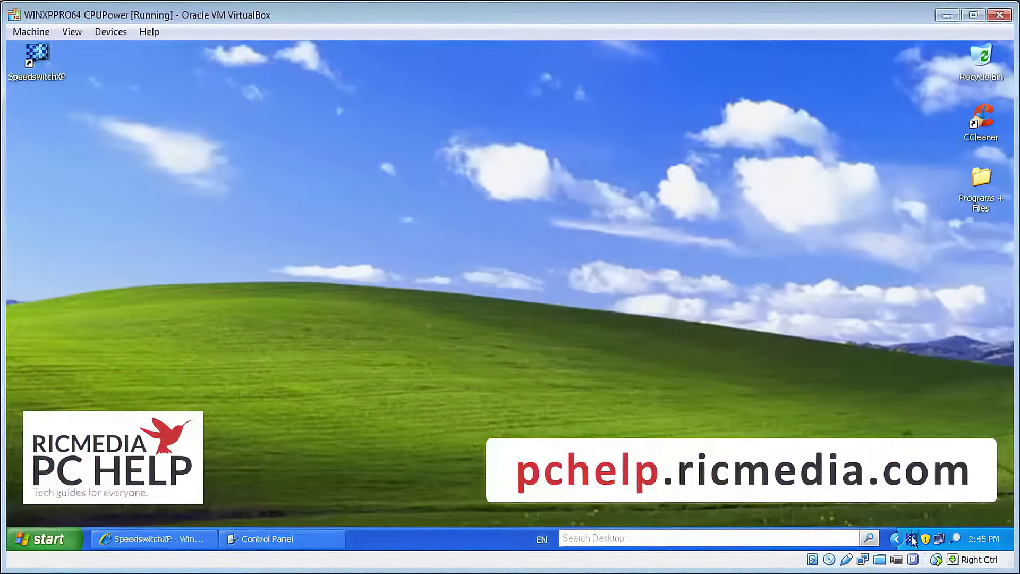
{"action": "mouse_move", "coordinate": [912, 538]}
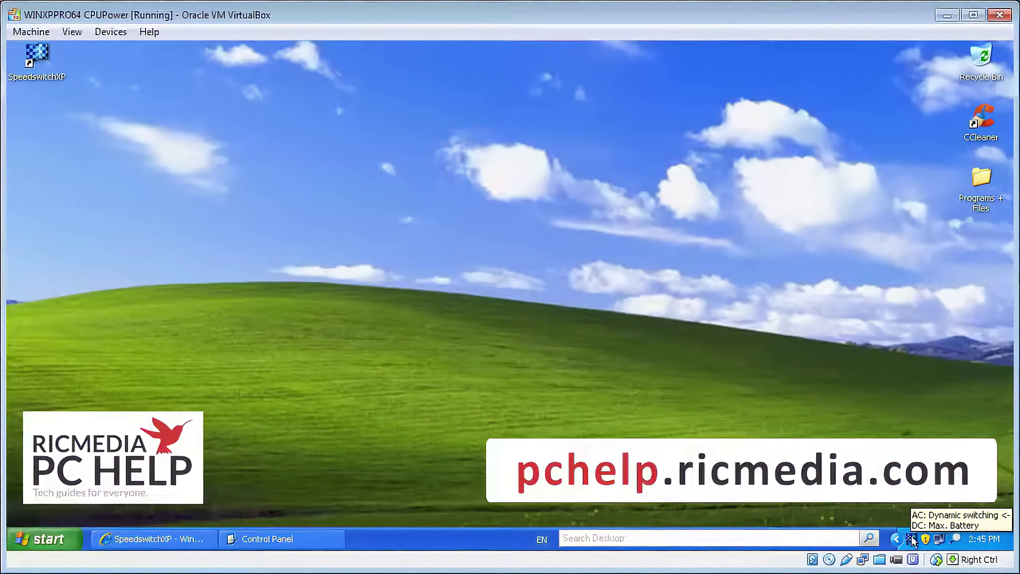
{"action": "double_click", "coordinate": [912, 540]}
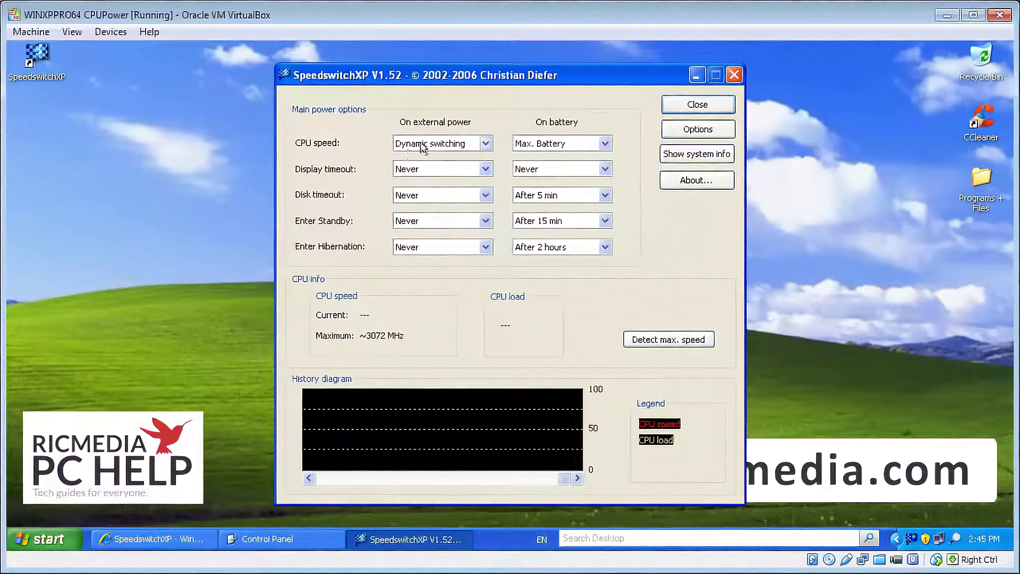
{"action": "left_click", "coordinate": [483, 144]}
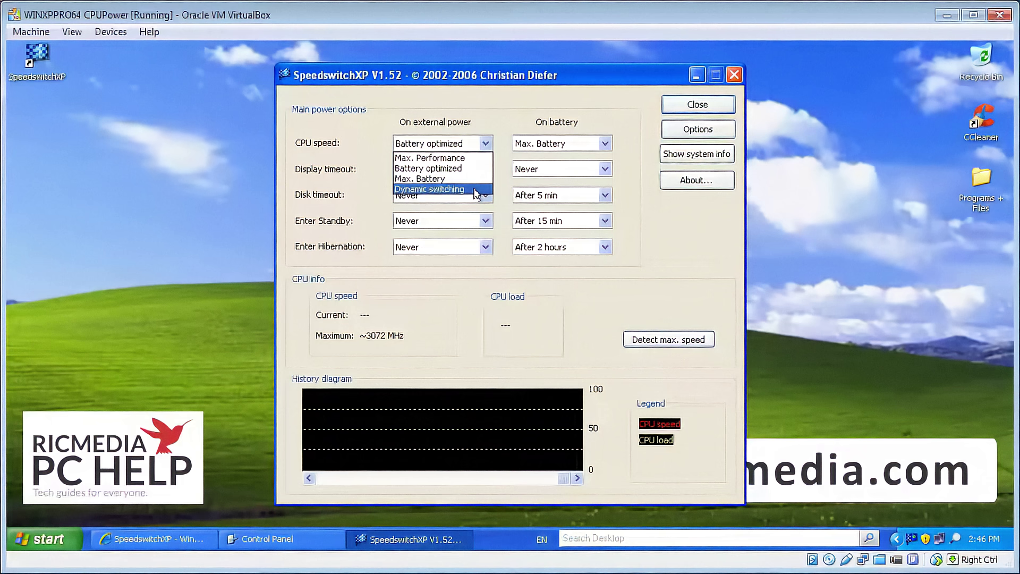
{"action": "left_click", "coordinate": [447, 190]}
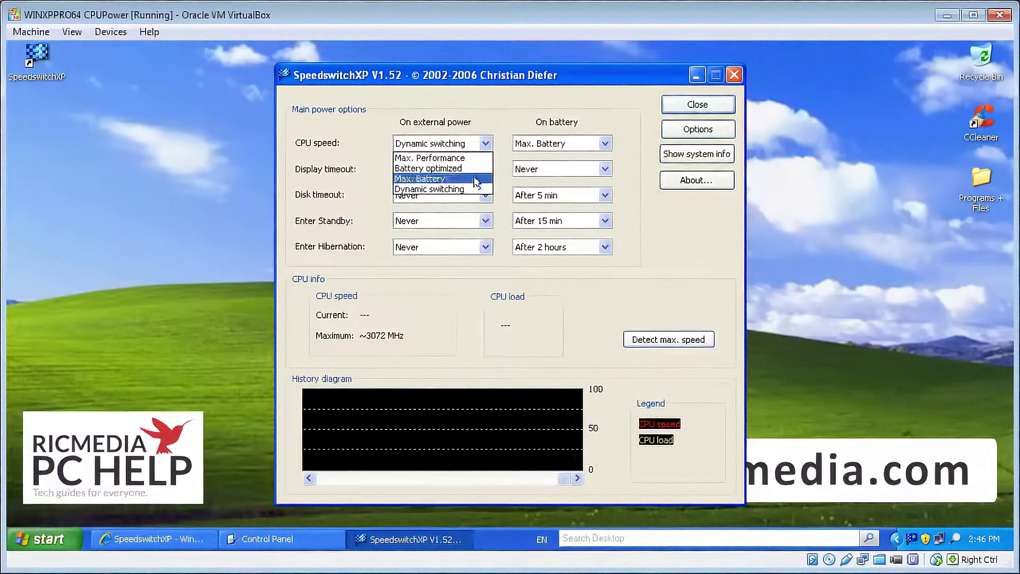
{"action": "left_click", "coordinate": [446, 178]}
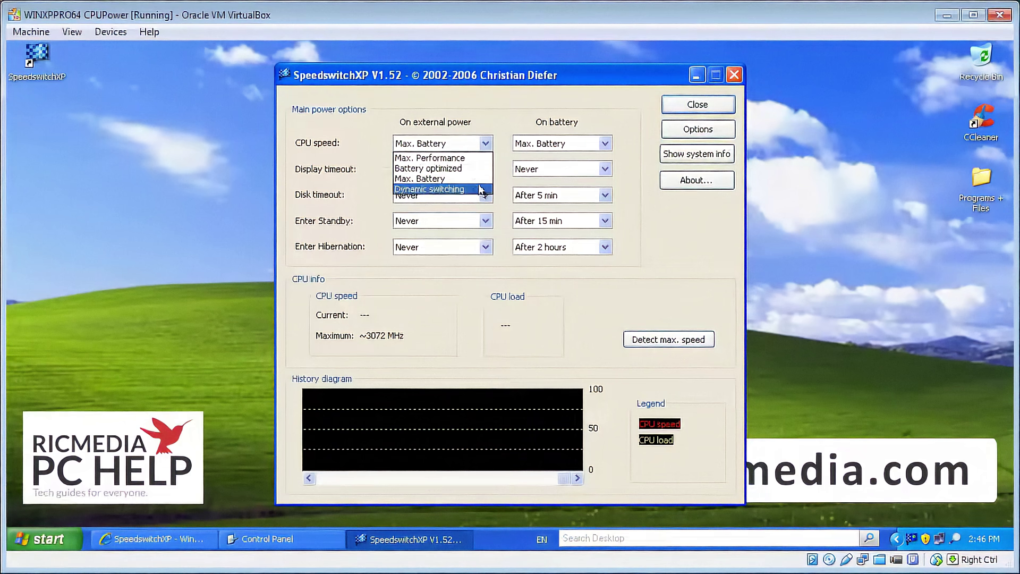
{"action": "left_click", "coordinate": [447, 189]}
{"action": "key", "text": "Up"}
{"action": "left_click", "coordinate": [447, 189]}
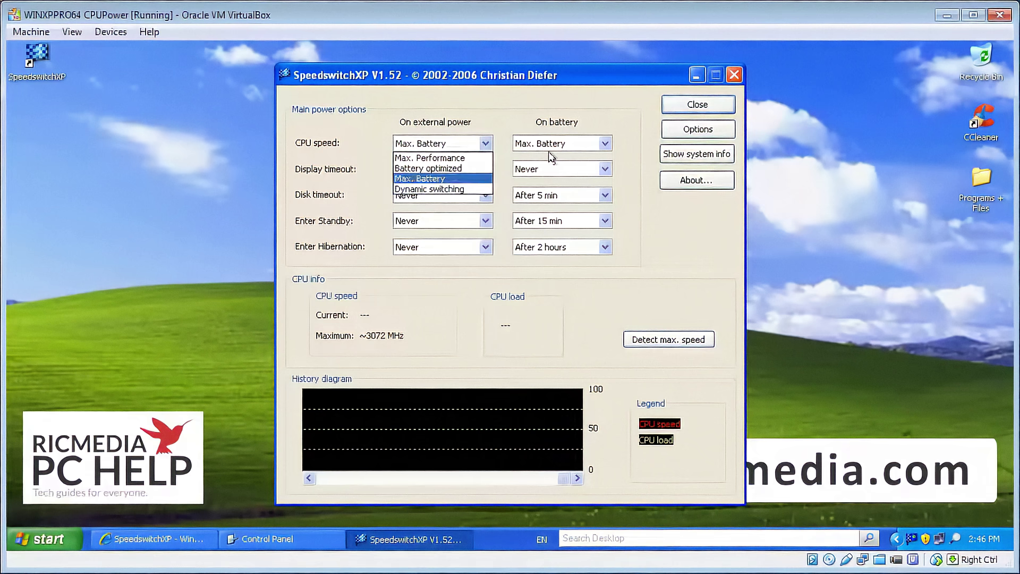
Keep Max. Battery as the on-battery CPU speed, then browse the external-power choices again
{"action": "left_click", "coordinate": [604, 143]}
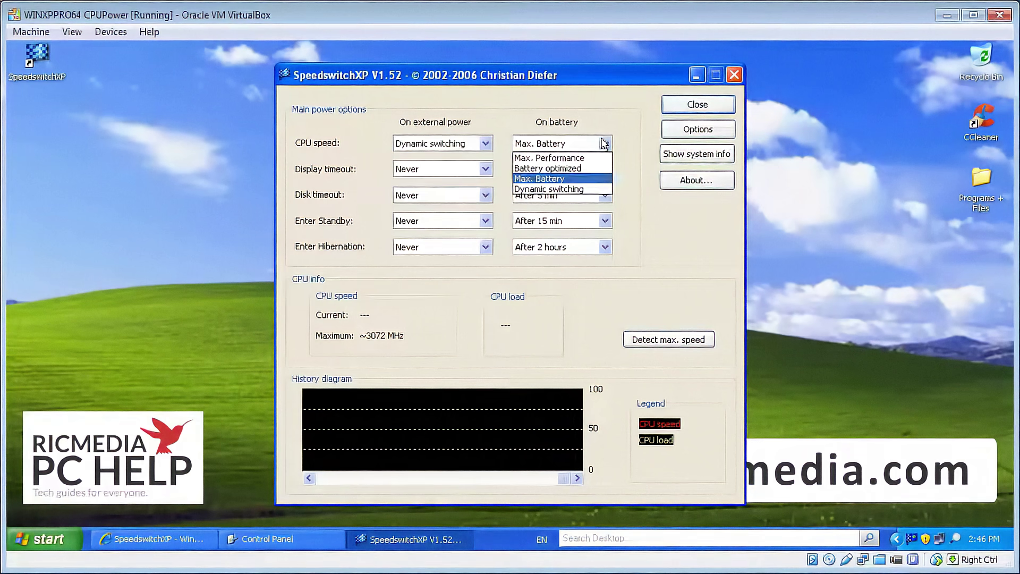
{"action": "left_click", "coordinate": [470, 146]}
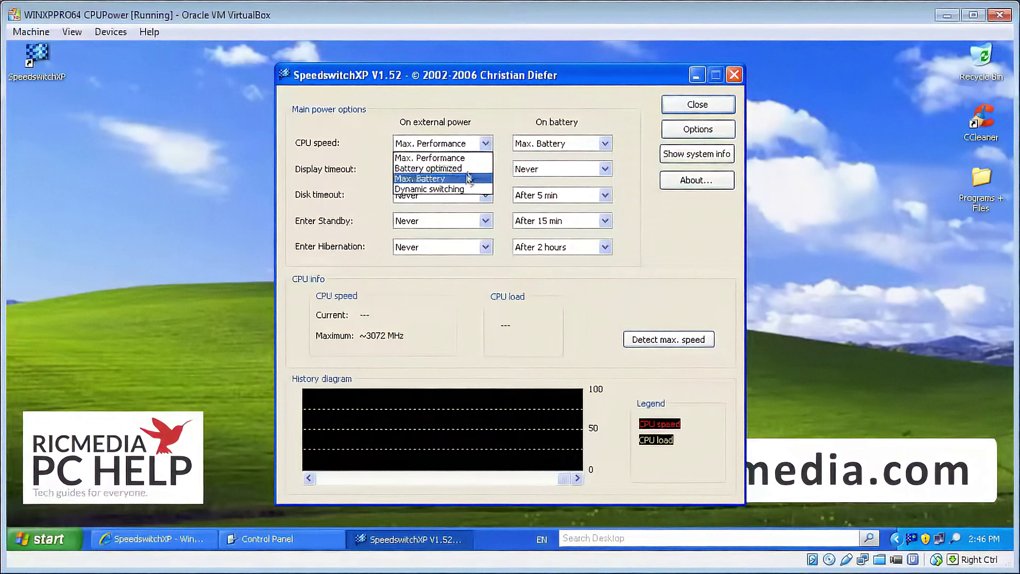
{"action": "key", "text": "Down"}
{"action": "key", "text": "Down"}
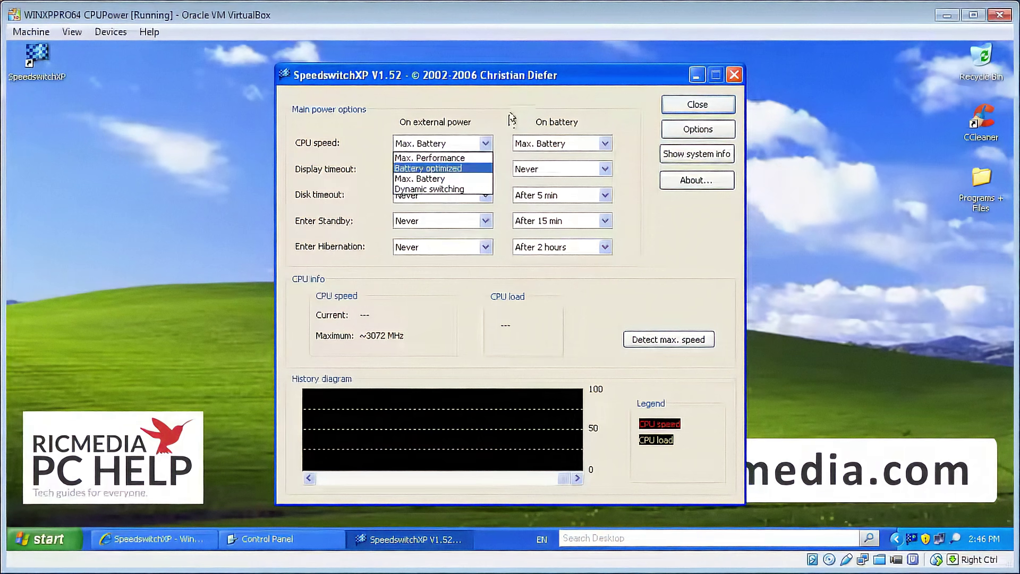